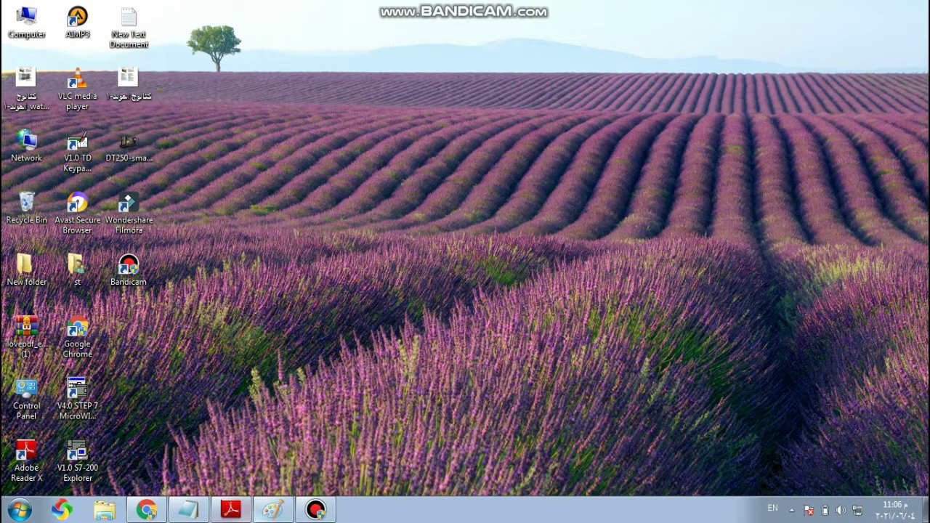
Look over the generator catalog PDF and the generator picture, then minimize both
click(231, 509)
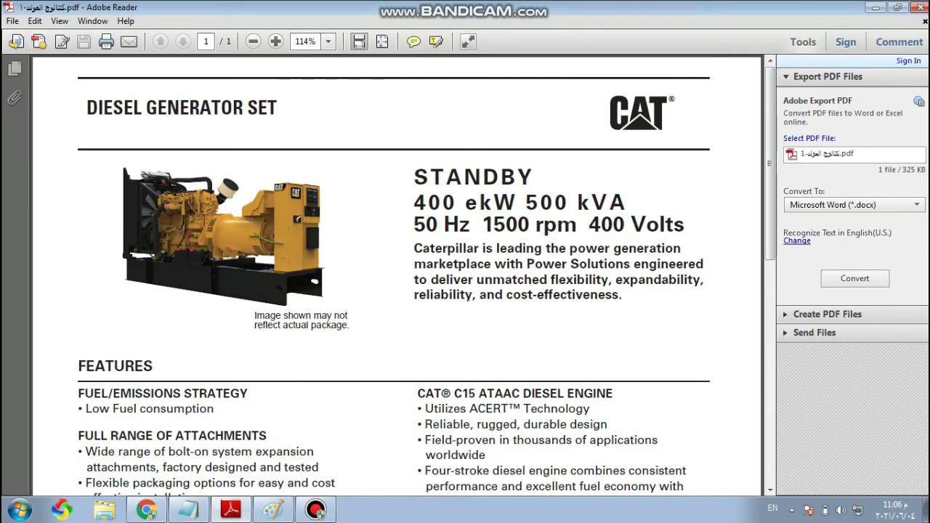
scroll(397, 276, down, 5)
scroll(396, 276, down, 3)
scroll(397, 275, up, 10)
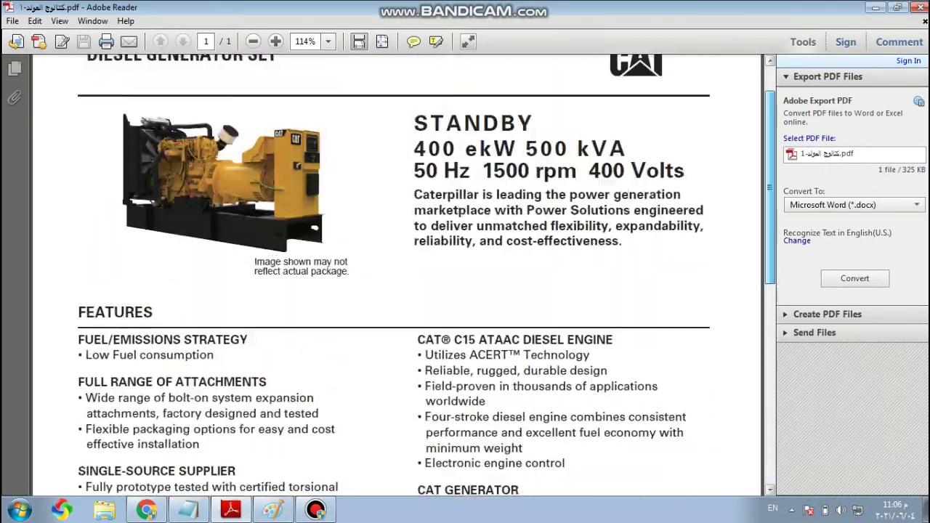
scroll(396, 275, down, 2)
scroll(397, 276, down, 5)
scroll(397, 275, up, 6)
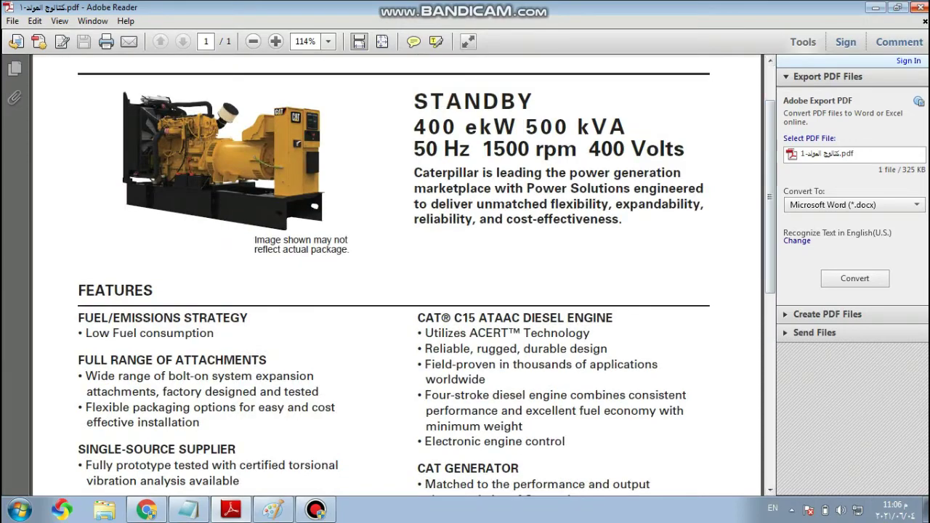
click(875, 7)
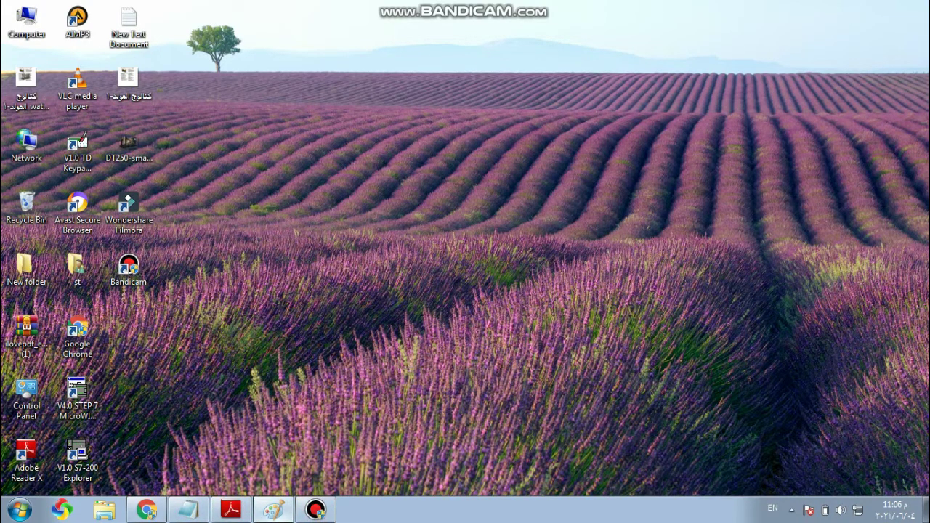
click(274, 509)
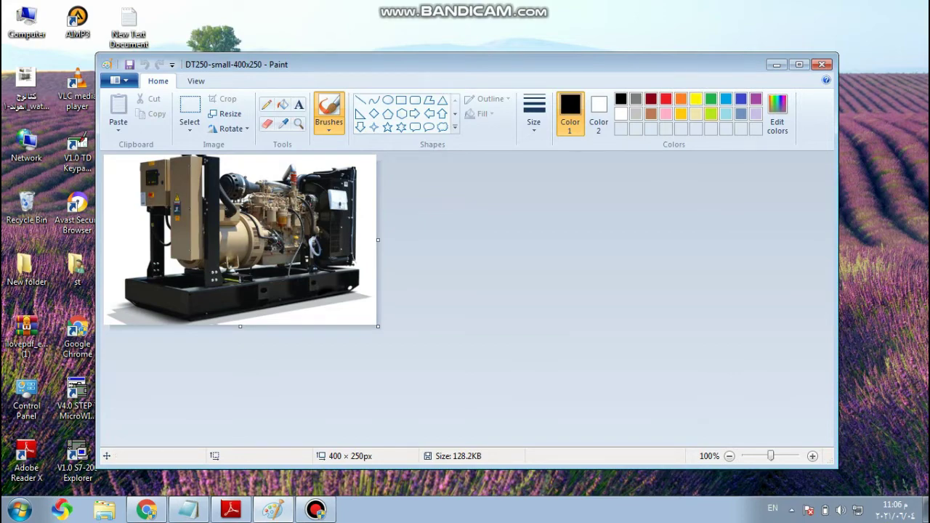
click(776, 65)
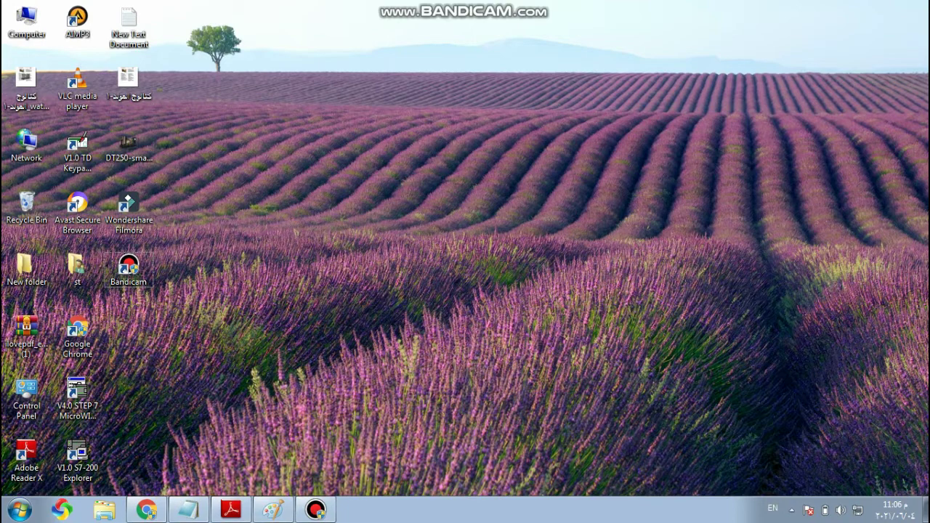
Copy the iLovePDF web address from Notepad and switch to iLovePDF in Chrome
click(188, 510)
click(258, 227)
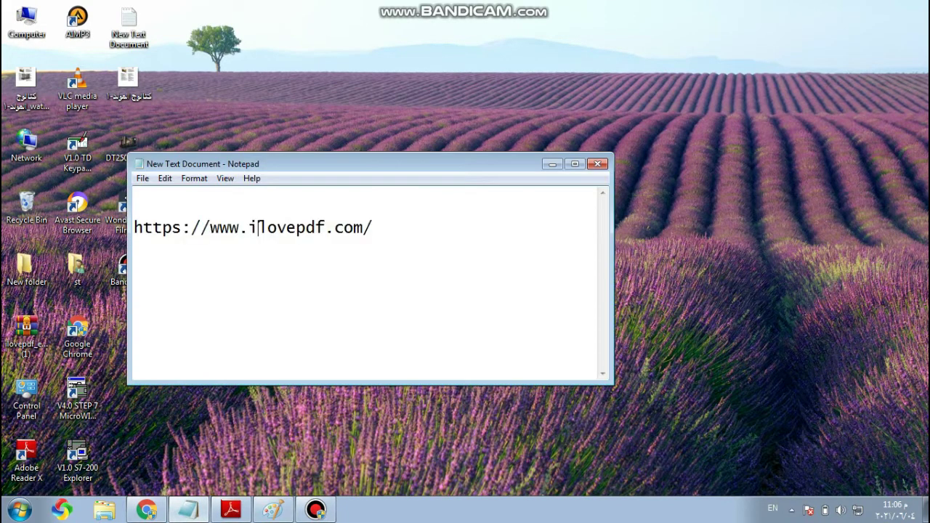
key(End)
key(shift+Left)
key(shift+Left)
key(shift+Left)
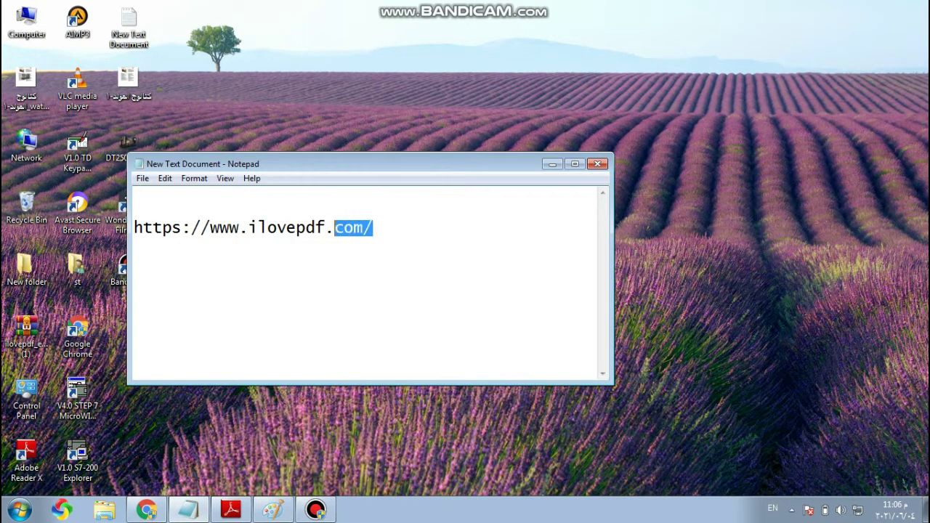
key(shift+Left)
key(shift+Left)
key(shift+Left)
key(shift+Left)
key(shift+Left)
key(shift+Left)
key(shift+Left)
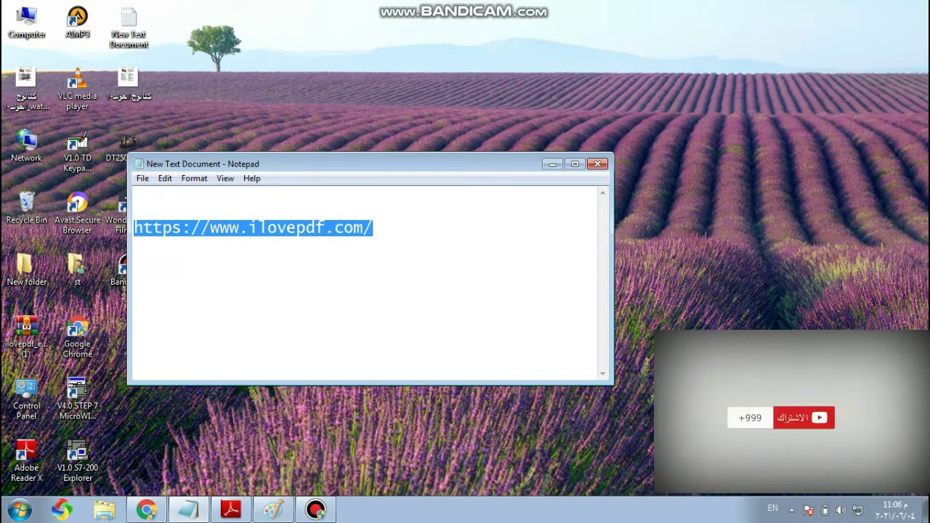
right_click(182, 229)
click(212, 272)
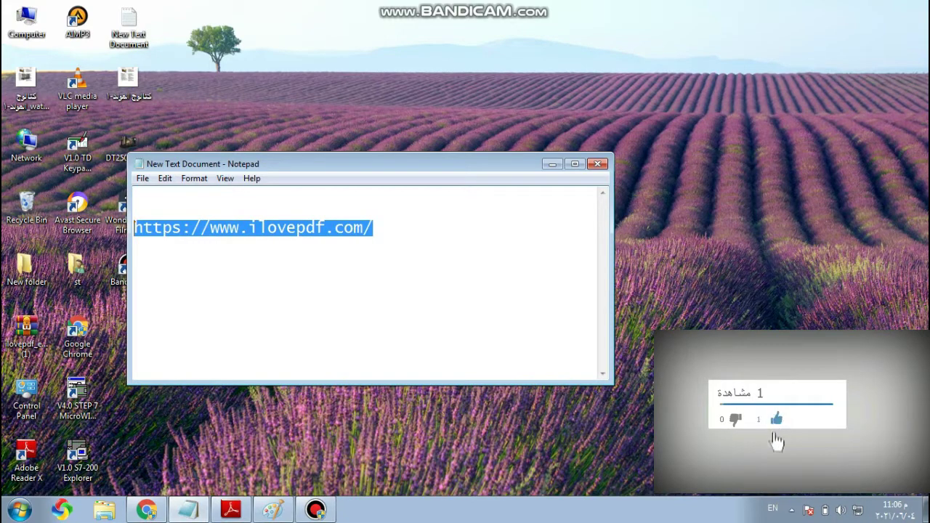
click(146, 509)
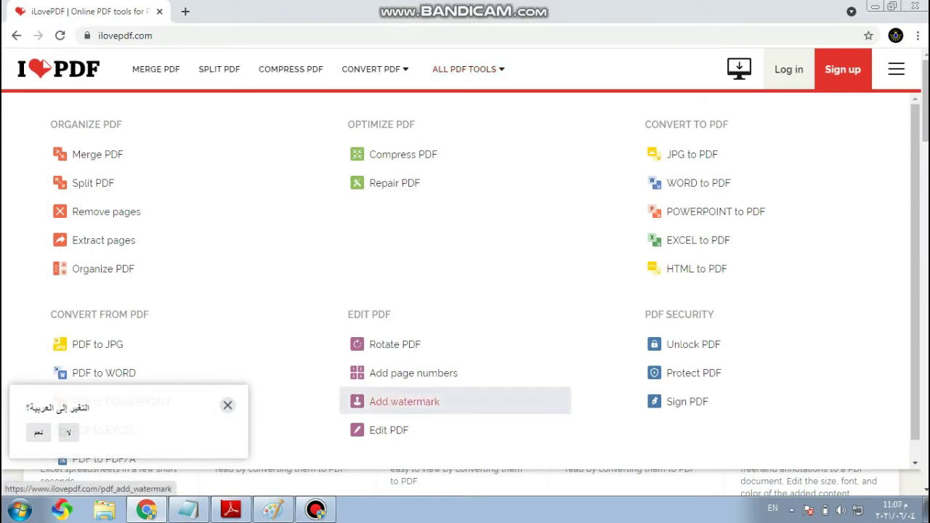
Open the Add watermark tool from the iLovePDF tools menu
click(404, 402)
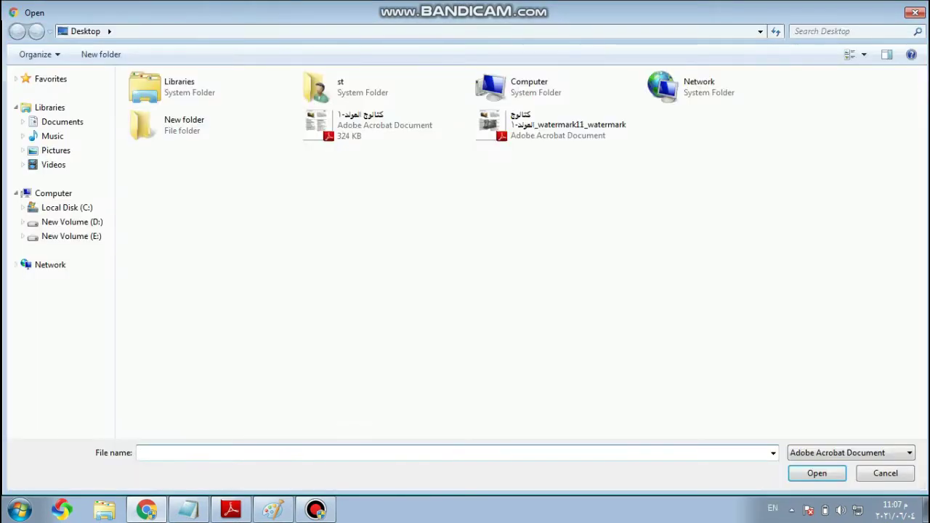
Upload the generator catalog PDF from the Desktop via the Open dialog
click(50, 79)
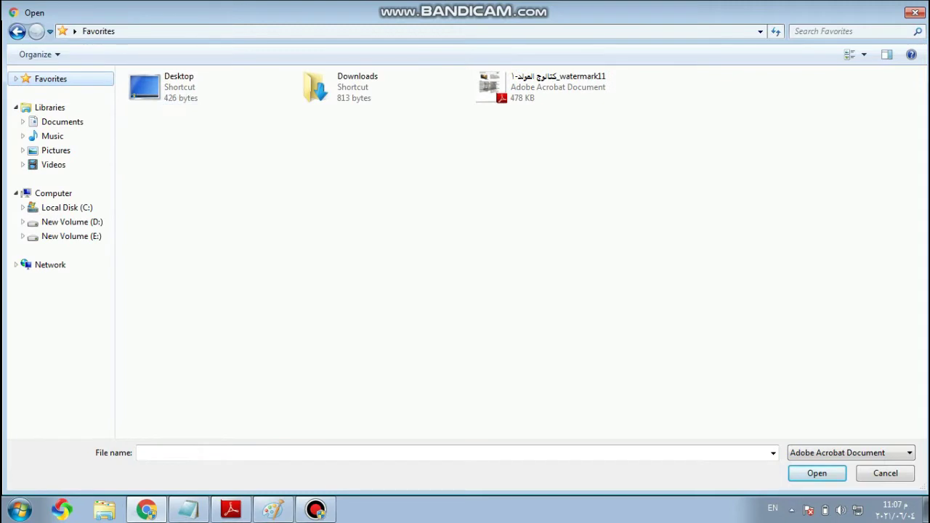
double_click(145, 86)
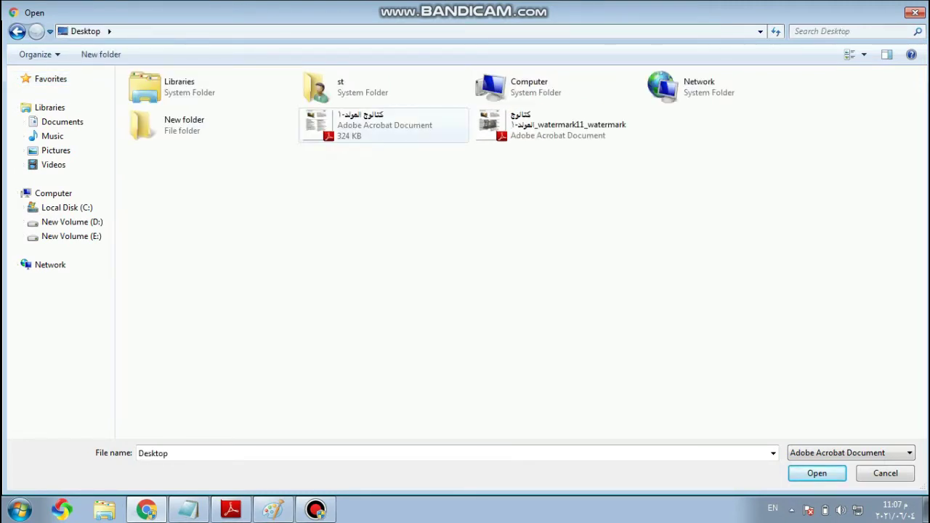
double_click(384, 125)
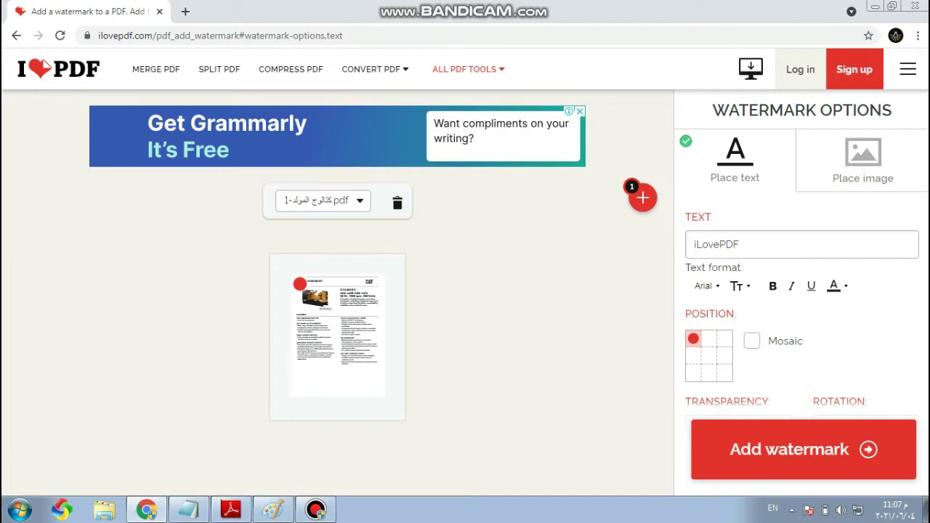
Use DT250-small-400x250.png from the Desktop as an image watermark
click(862, 160)
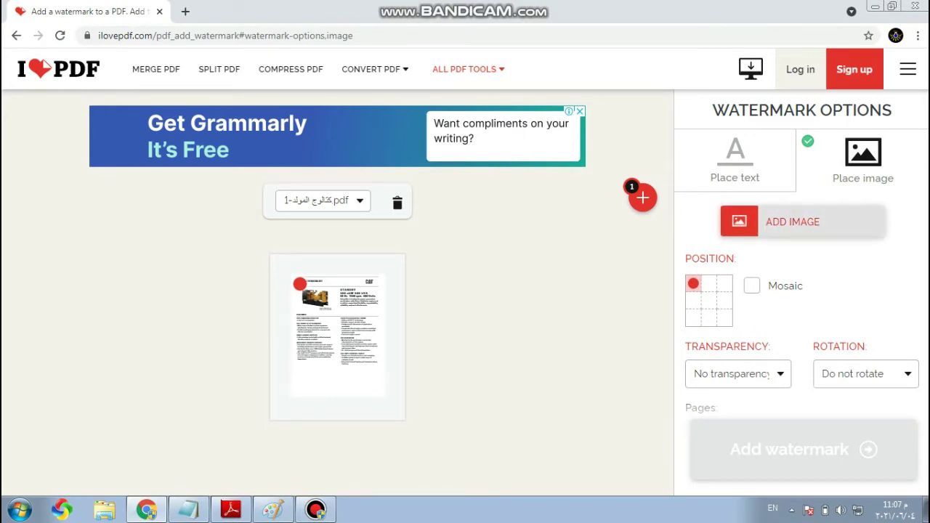
click(792, 222)
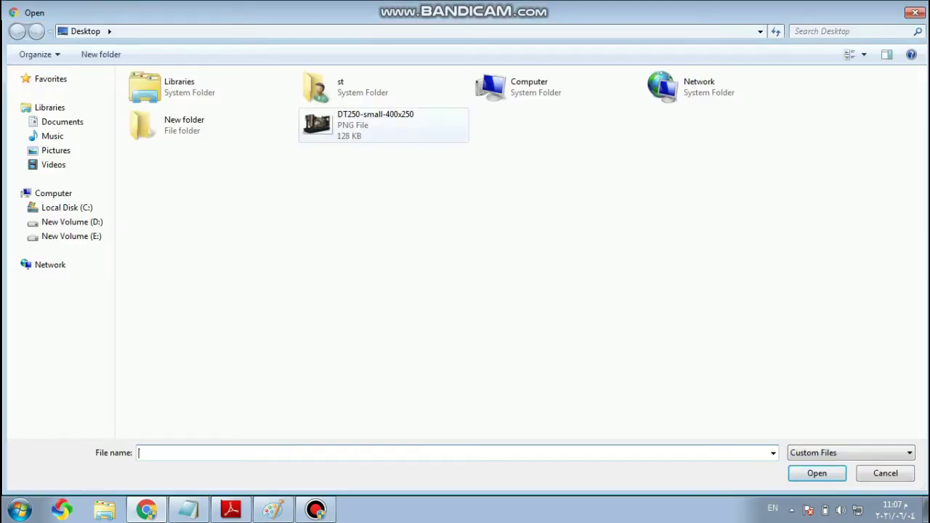
double_click(375, 125)
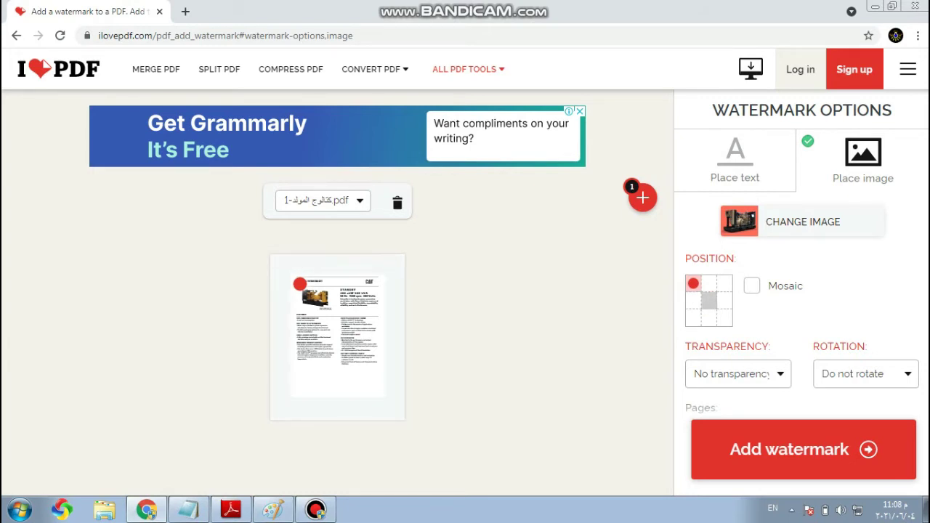
Centre the watermark using the middle cell of the Position grid
click(709, 300)
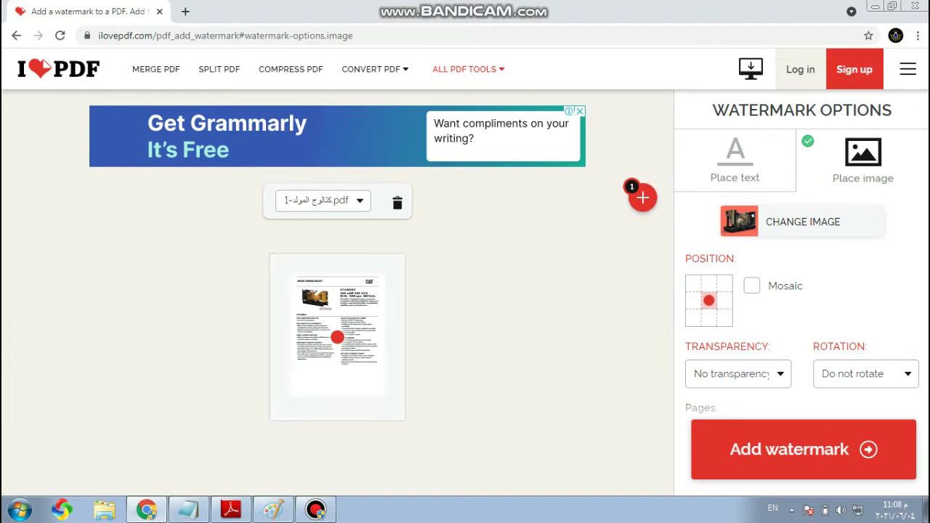
scroll(801, 290, down, 1)
scroll(801, 291, down, 1)
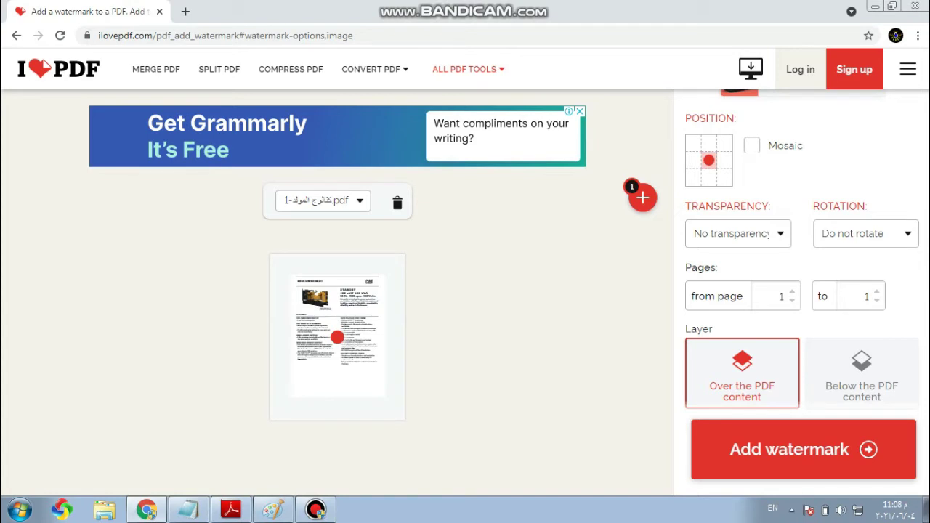
Set the watermark transparency to 25%
click(737, 233)
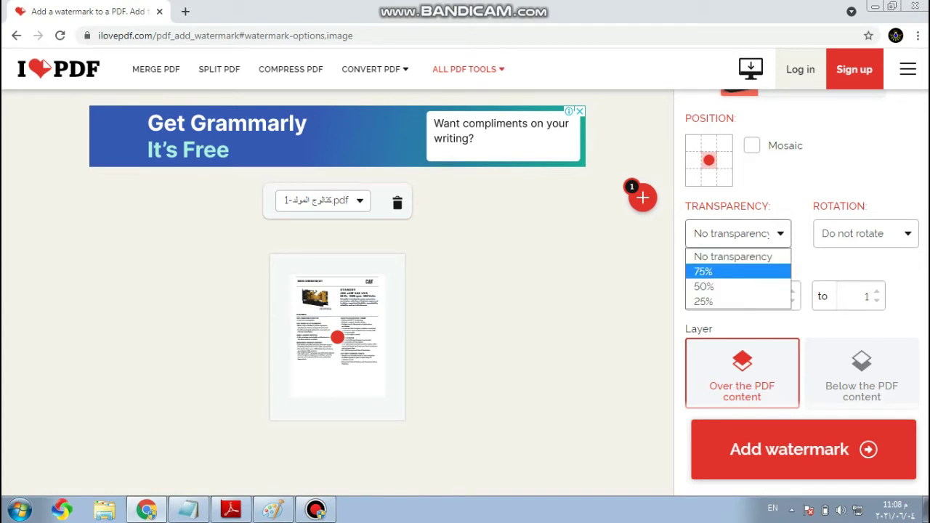
click(726, 271)
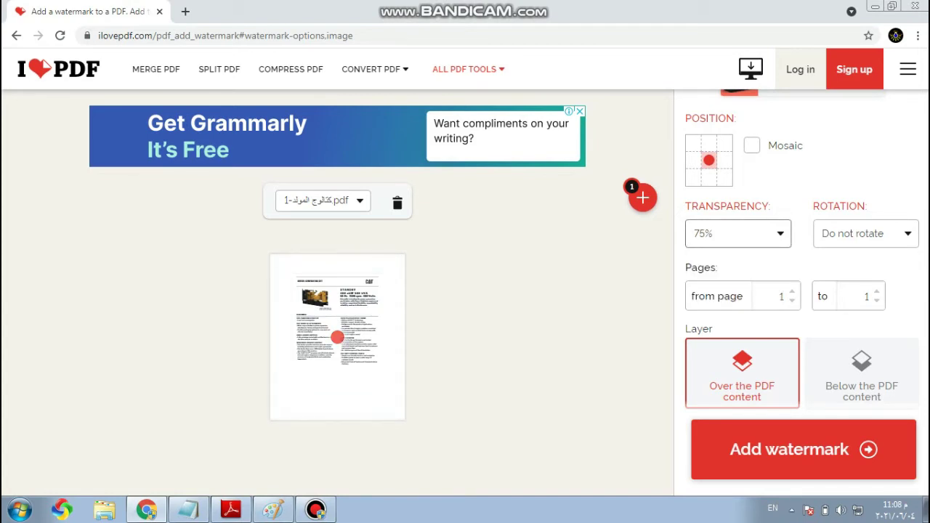
click(737, 233)
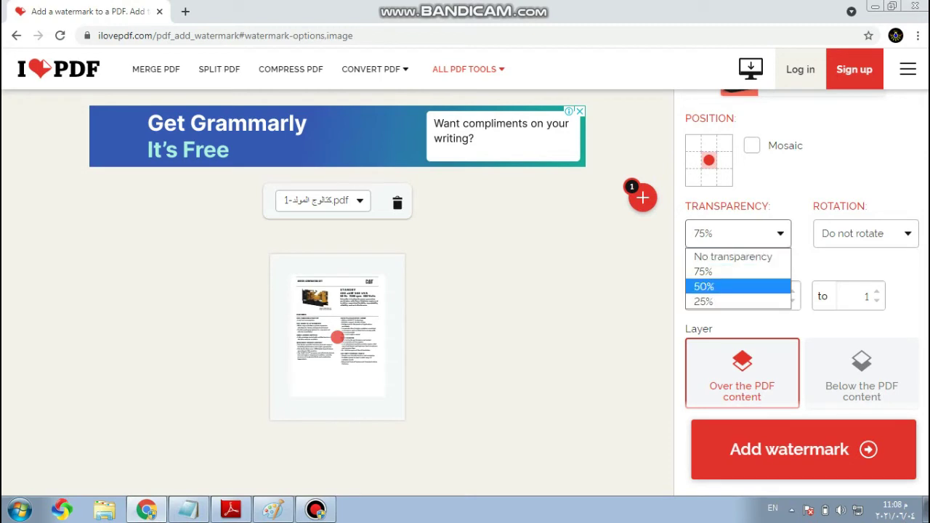
click(703, 286)
click(737, 233)
click(705, 300)
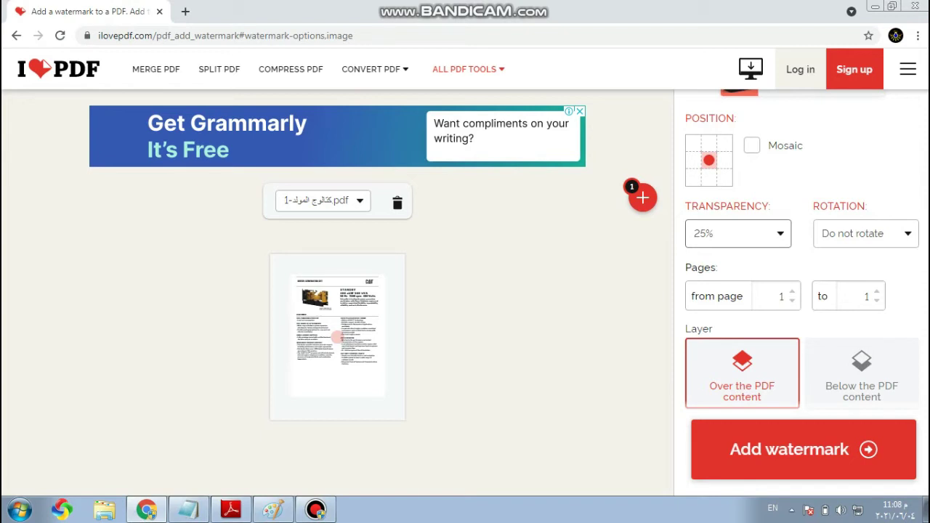
Put the watermark layer below the PDF content and apply the watermark
scroll(802, 138, up, 1)
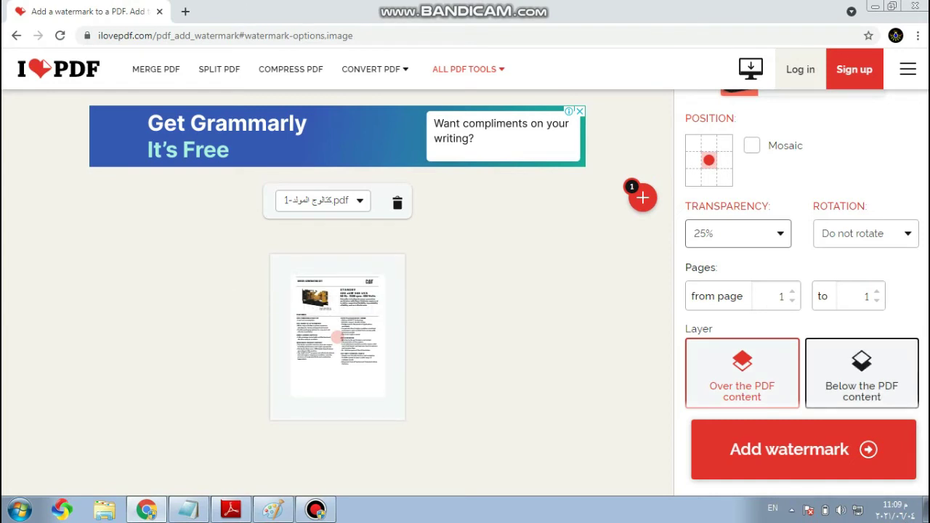
click(862, 373)
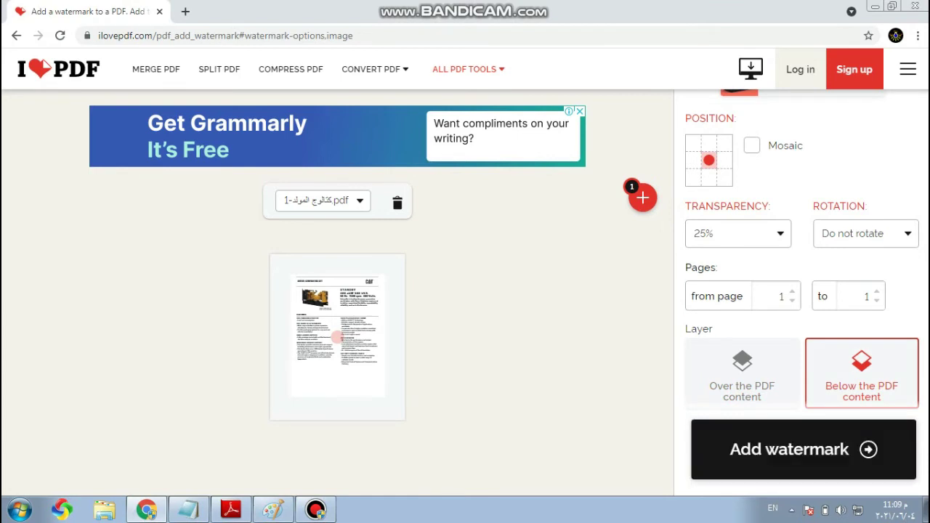
click(789, 449)
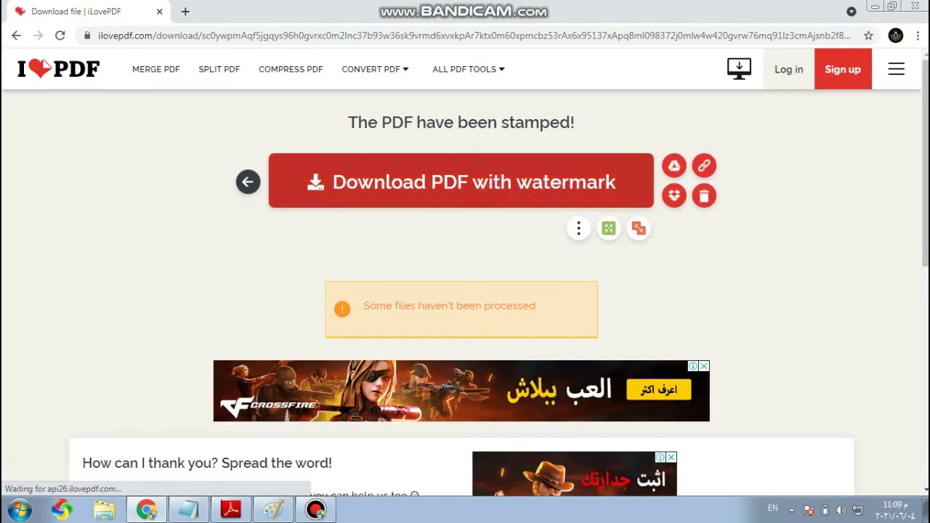
Download the watermarked PDF and save it to New Volume (D:)
click(461, 182)
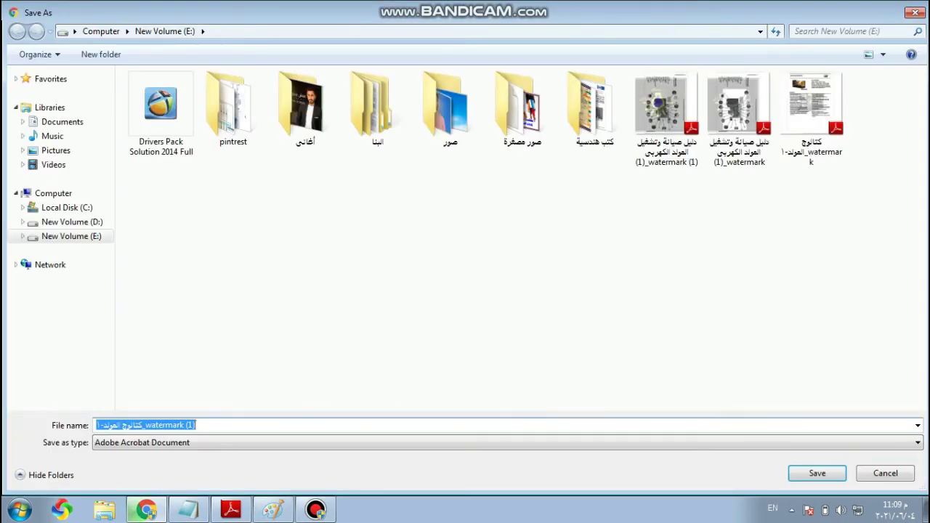
click(72, 221)
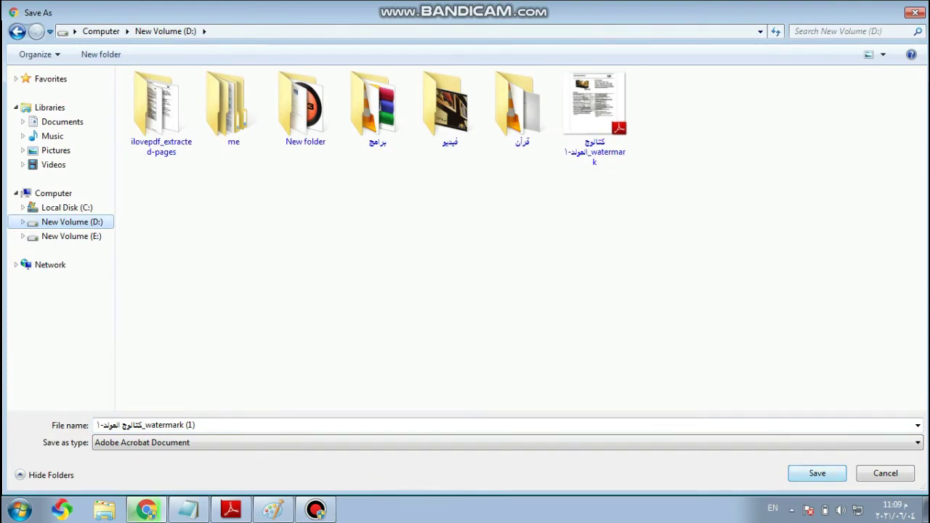
key(Return)
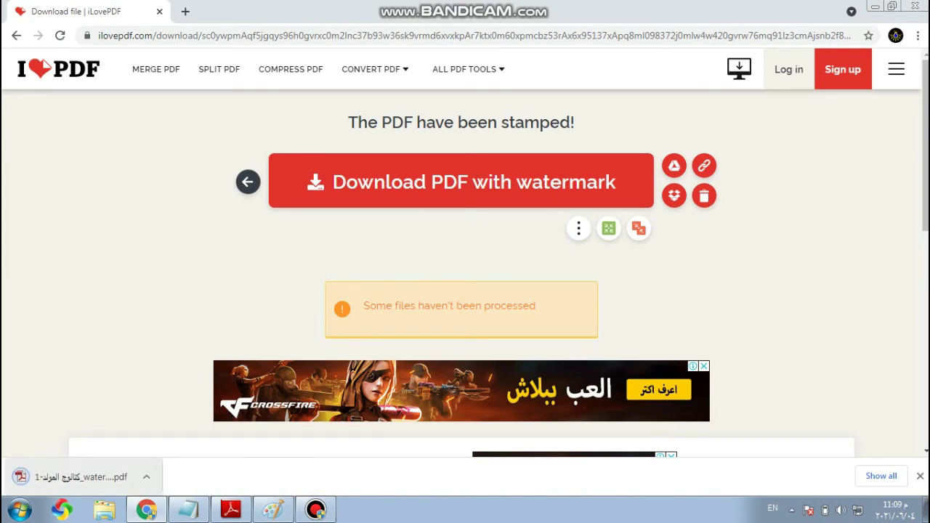
Open the downloaded PDF in Chrome and scroll to the FEATURES section to check the faint watermark
click(80, 477)
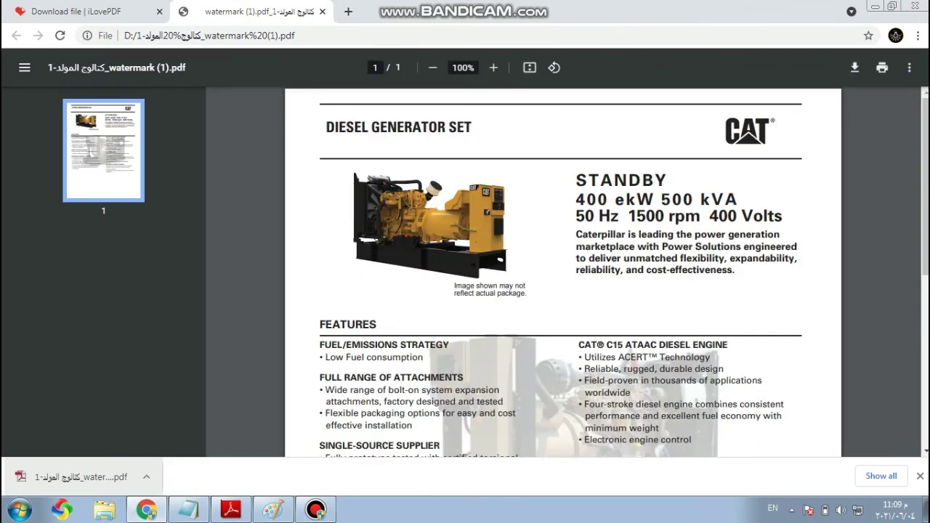
scroll(563, 290, down, 3)
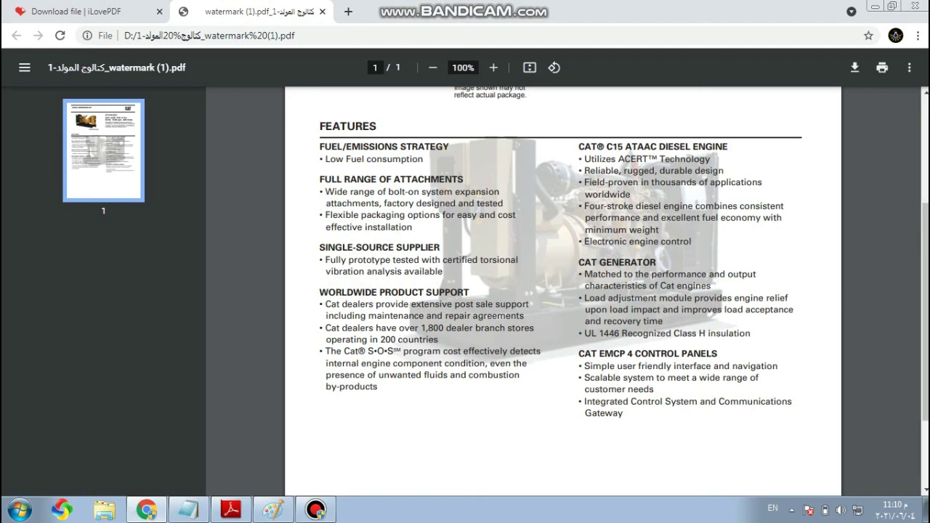
click(87, 12)
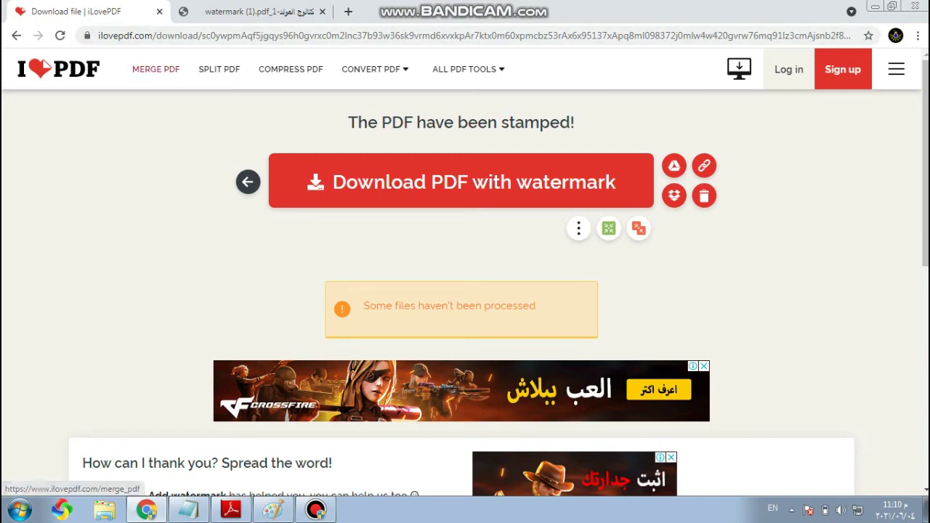
click(240, 11)
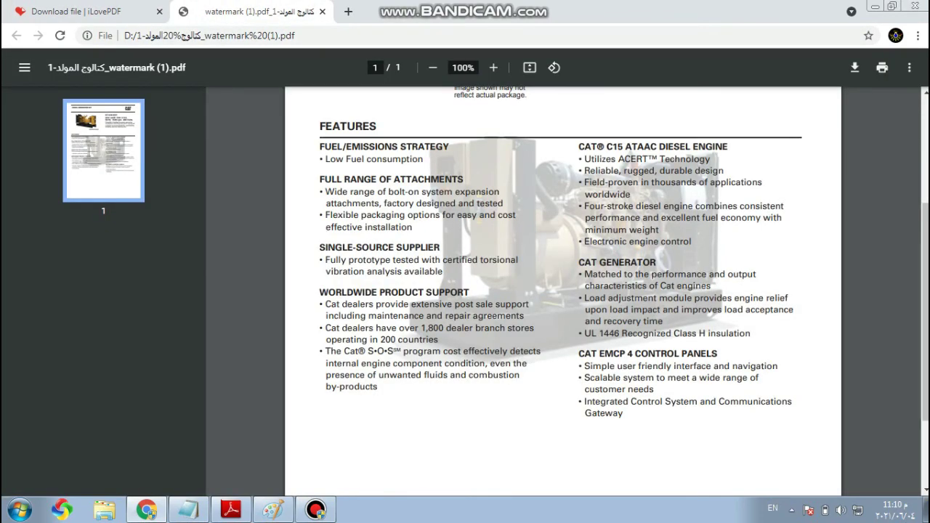